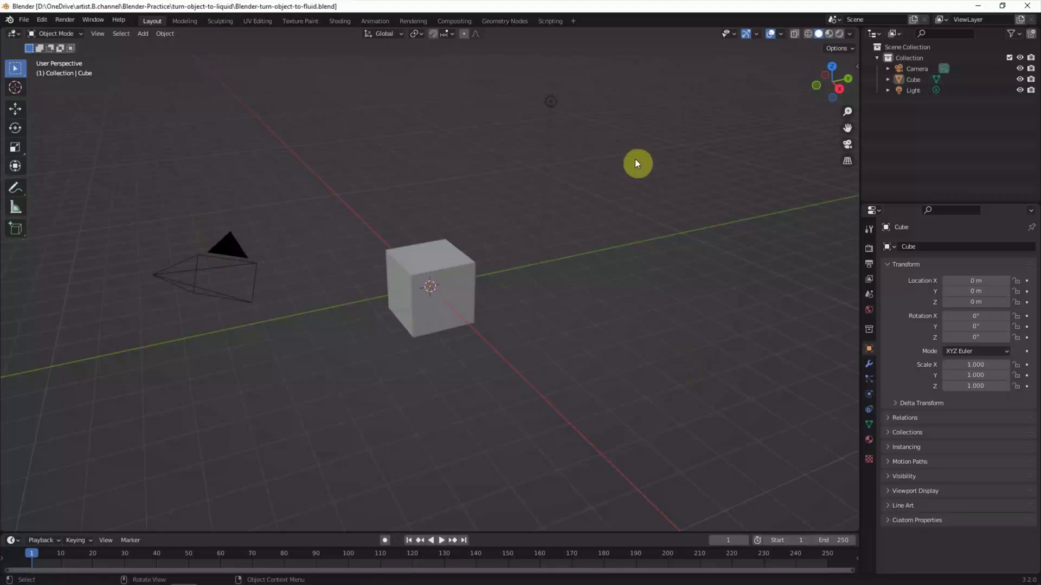
- Box-select the default Camera, Cube and Light and delete them, leaving an empty collection
mouse_move(648, 85)
left_mouse_down()
mouse_move(242, 349)
mouse_move(124, 411)
left_mouse_up()
key("Delete")
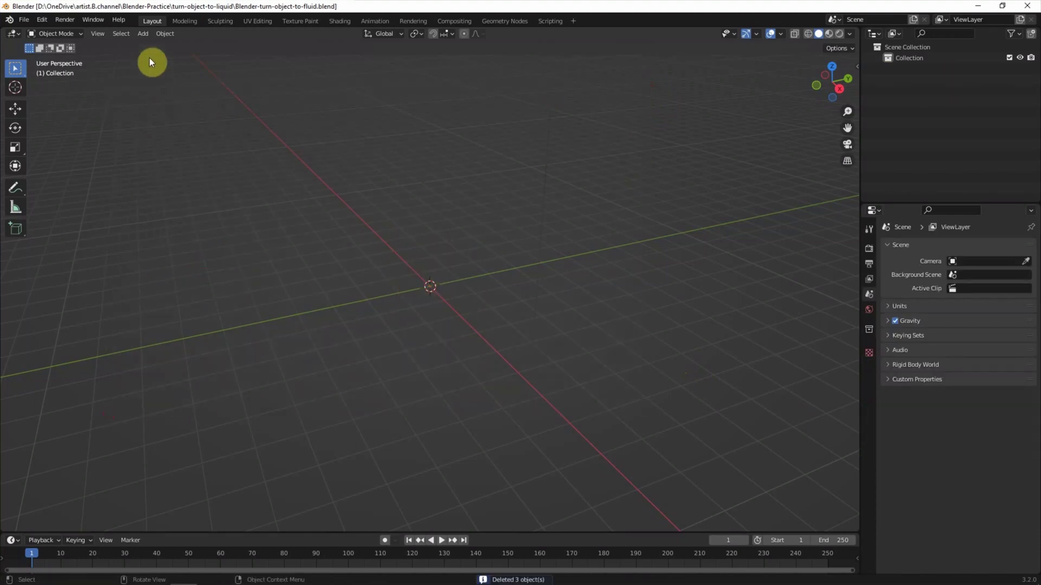
- Add a Suzanne monkey mesh to the empty scene
left_click(143, 34)
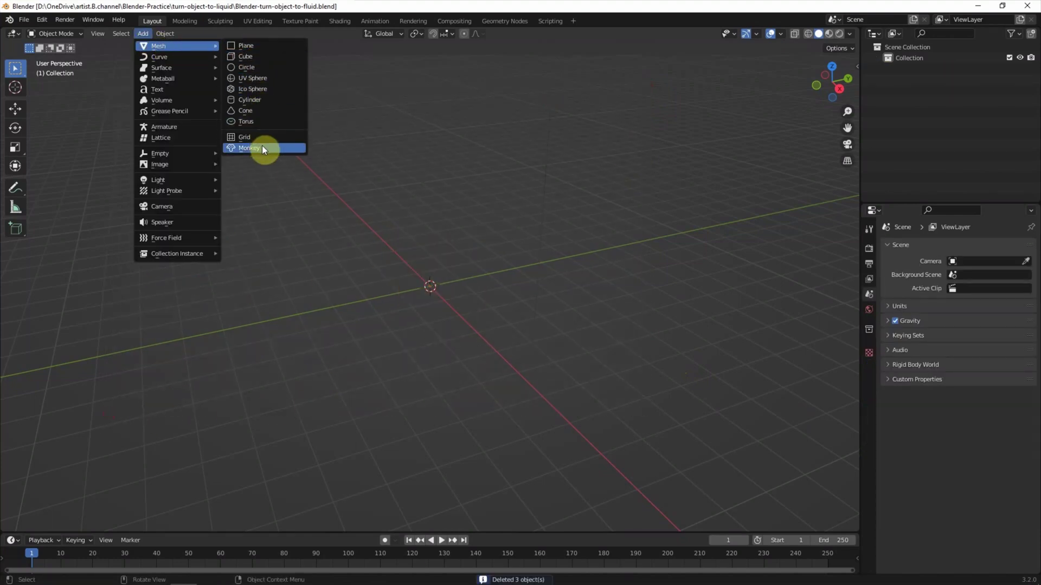
left_click(262, 148)
mouse_move(647, 194)
middle_mouse_down()
mouse_move(687, 171)
mouse_move(549, 222)
middle_mouse_up()
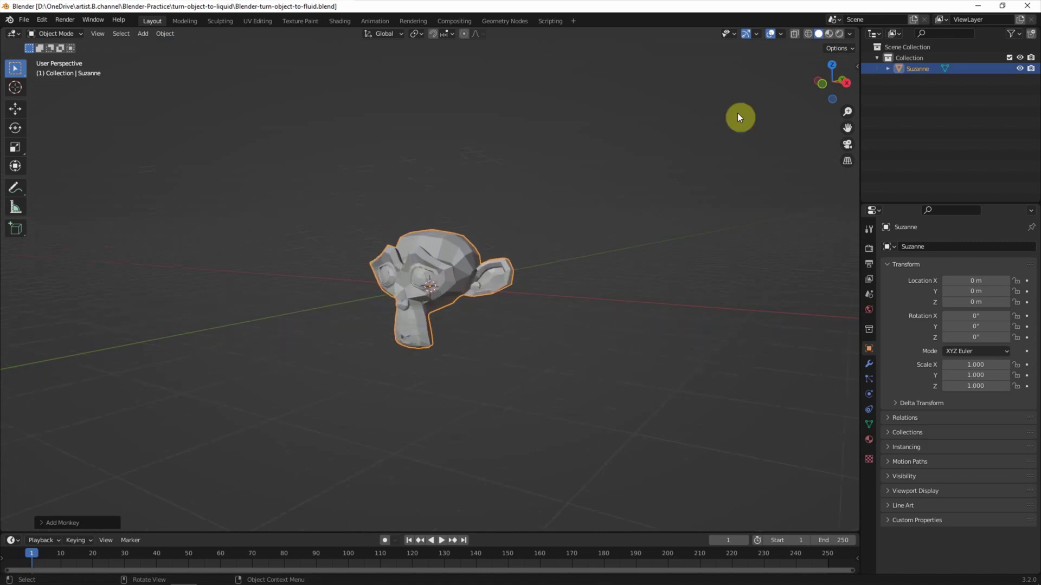
- Lift Suzanne to Z 1.0396 m in front view and bring up the Object menu
left_click(819, 87)
left_click(15, 108)
left_click_drag(418, 230, 429, 174)
mouse_move(610, 203)
middle_mouse_down()
mouse_move(574, 223)
mouse_move(610, 279)
middle_mouse_up()
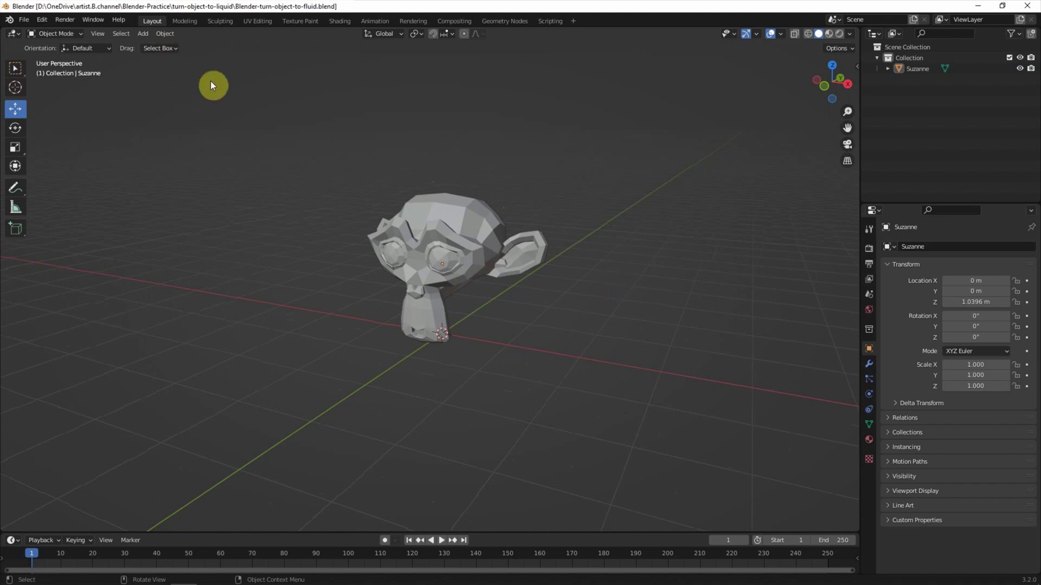
left_click(427, 220)
left_click(165, 34)
mouse_move(195, 314)
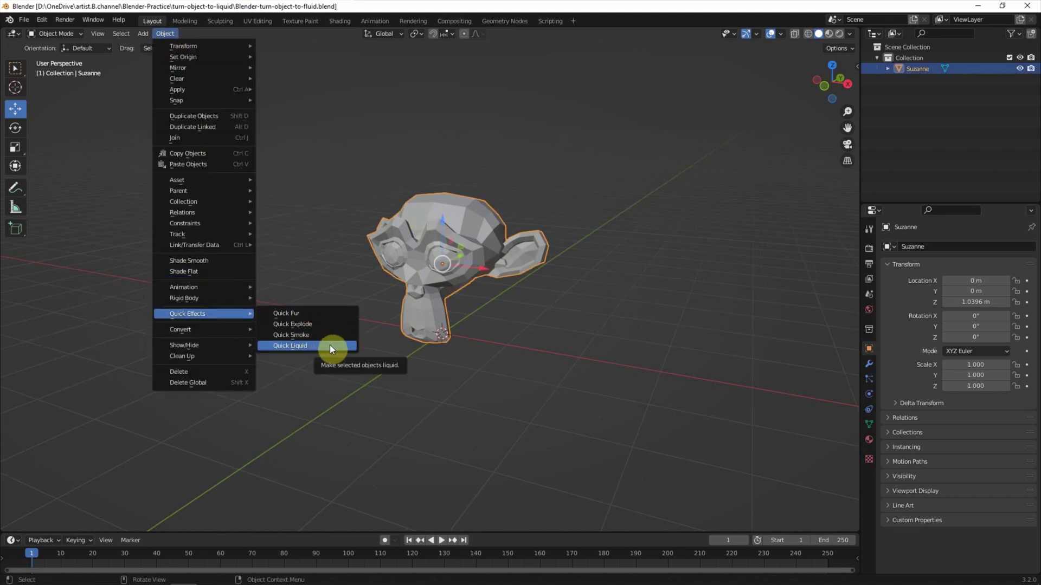
- Apply Quick Liquid to Suzanne inside a 2.367 × 1.852 × 2.984 domain, preview, and rewind to frame 1
left_click(329, 345)
mouse_move(486, 351)
middle_mouse_down()
mouse_move(509, 369)
mouse_move(509, 337)
middle_mouse_up()
left_click(15, 68)
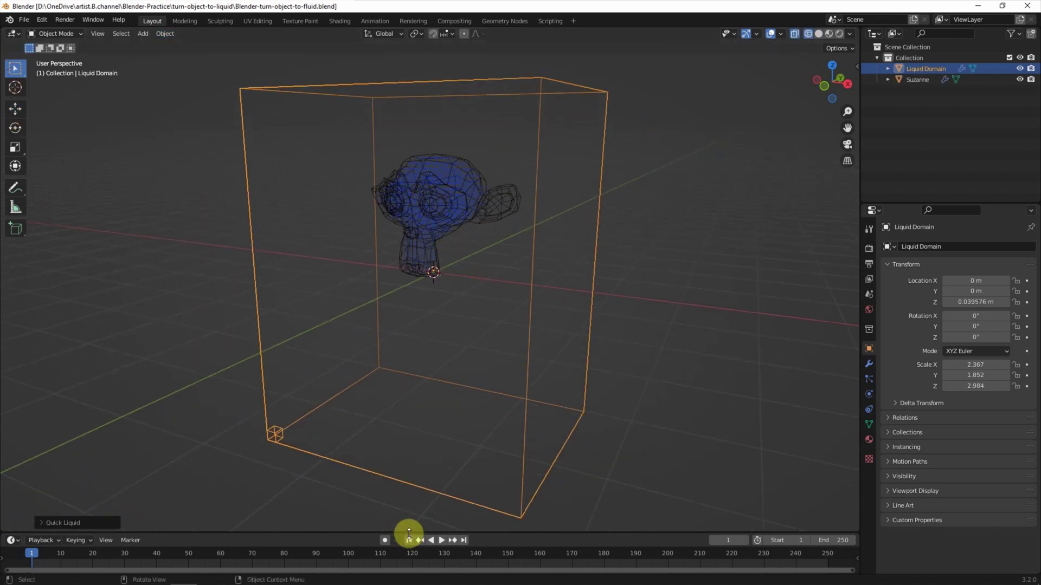
left_click(442, 540)
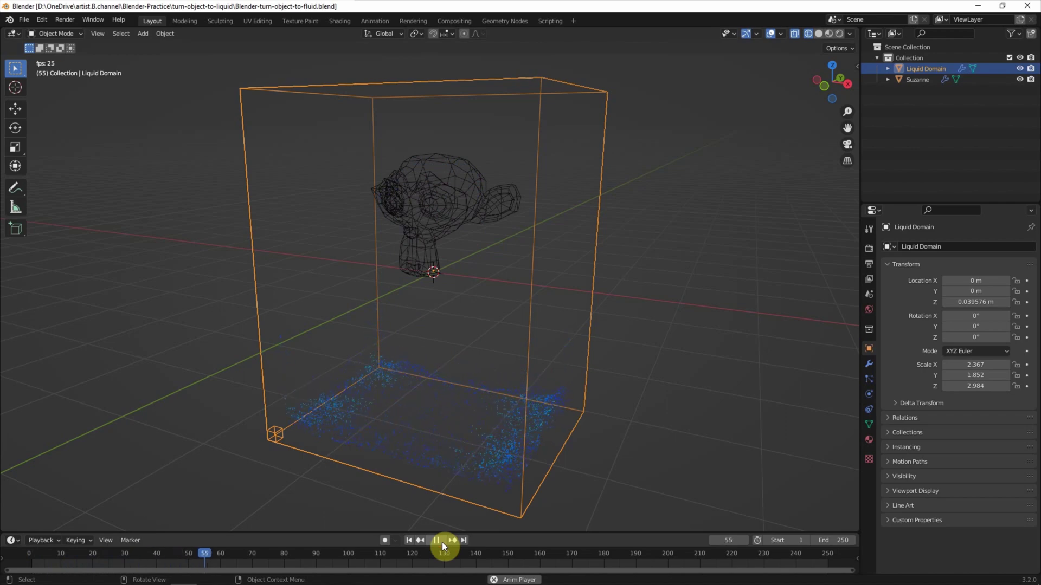
left_click(439, 540)
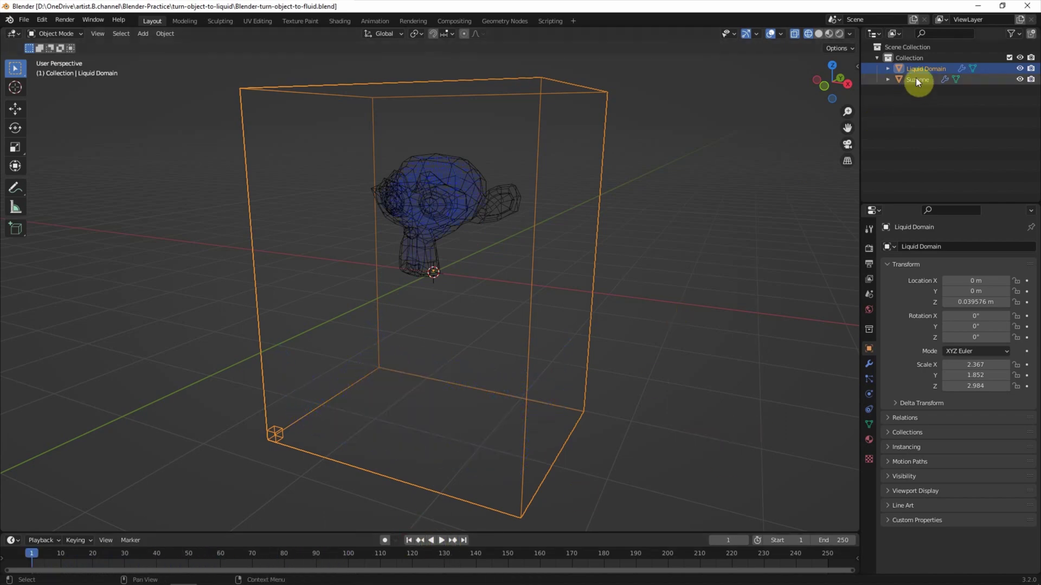
- Raise the Liquid Domain and widen it to scale X 5.954, Y 4.657
scroll(659, 328, "down", 3)
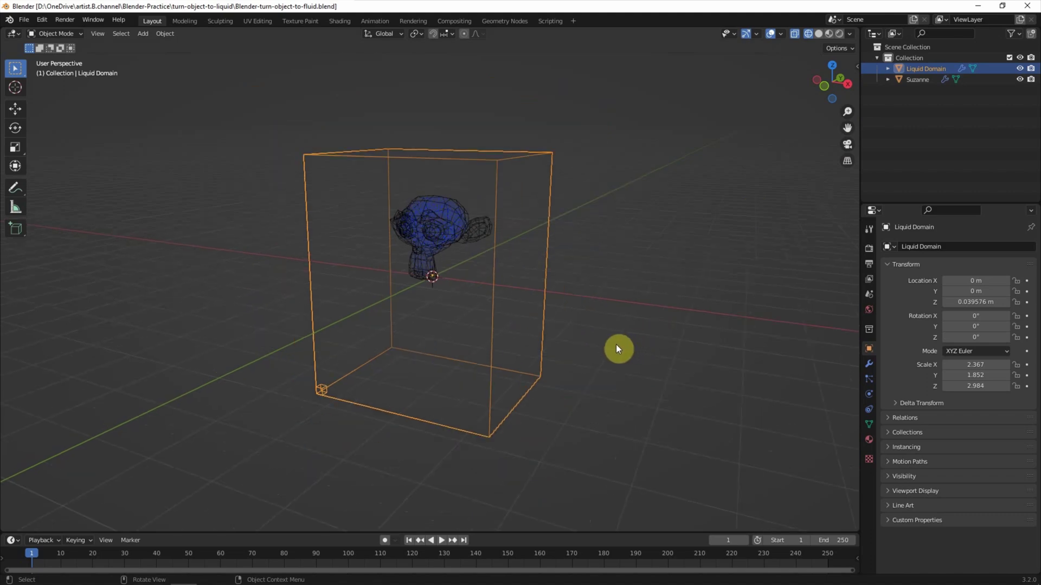
left_click(15, 108)
left_click_drag(432, 237, 437, 125)
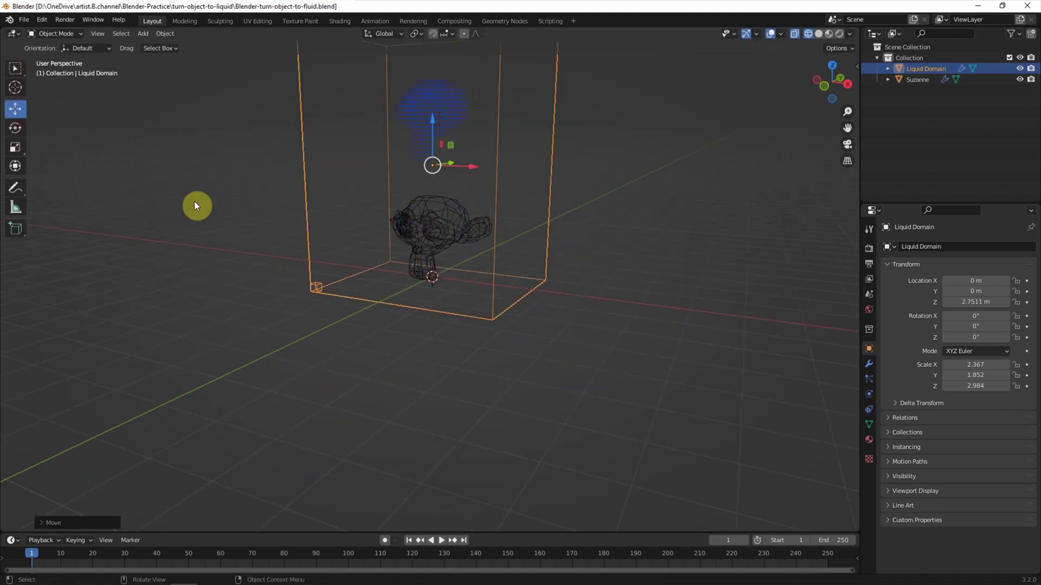
key("KP_Decimal")
left_click(16, 146)
left_click_drag(446, 285, 507, 280)
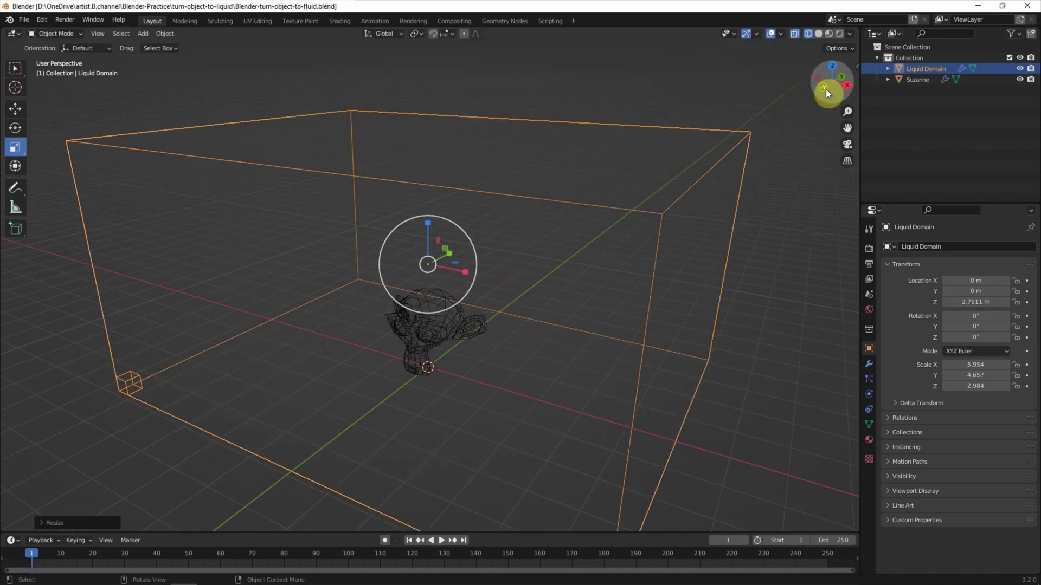
- Nudge the domain down to Z 2.6286 m in front view and show its Physics properties
left_click(822, 86)
left_click(15, 108)
left_click_drag(439, 214, 435, 219)
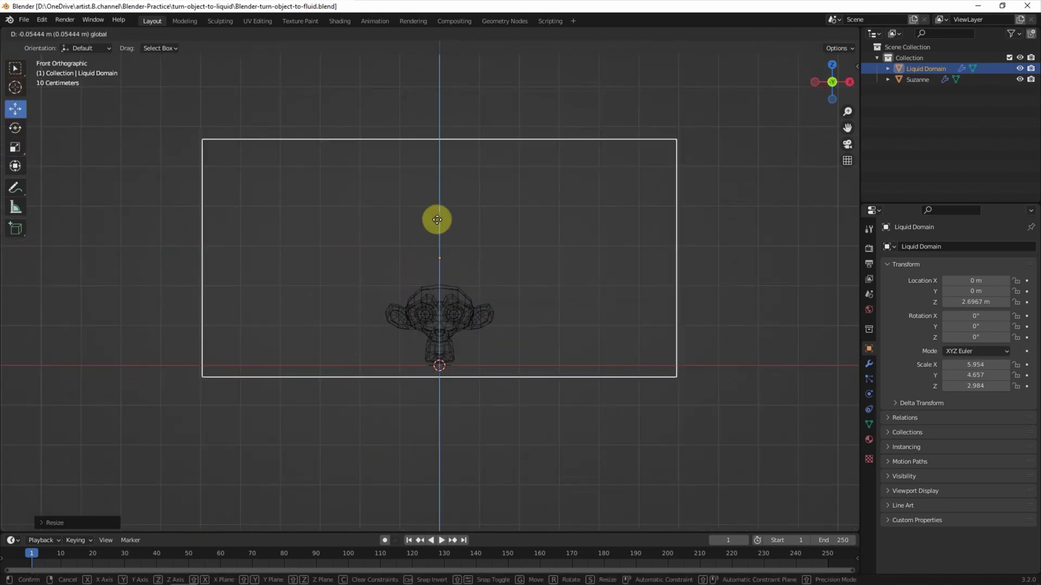
mouse_move(588, 258)
middle_mouse_down()
mouse_move(519, 278)
mouse_move(515, 247)
middle_mouse_up()
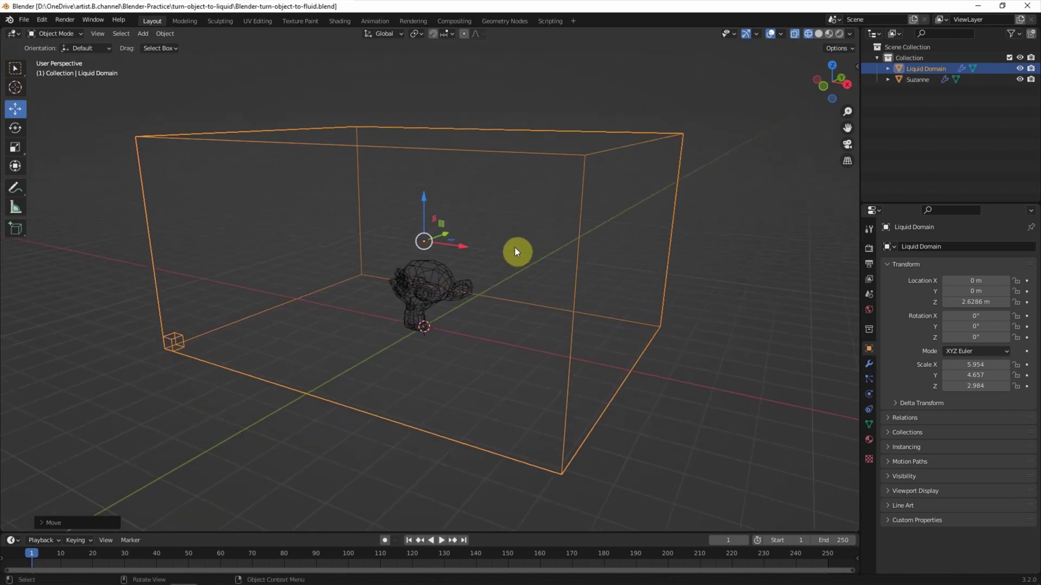
left_click(16, 68)
left_click(869, 394)
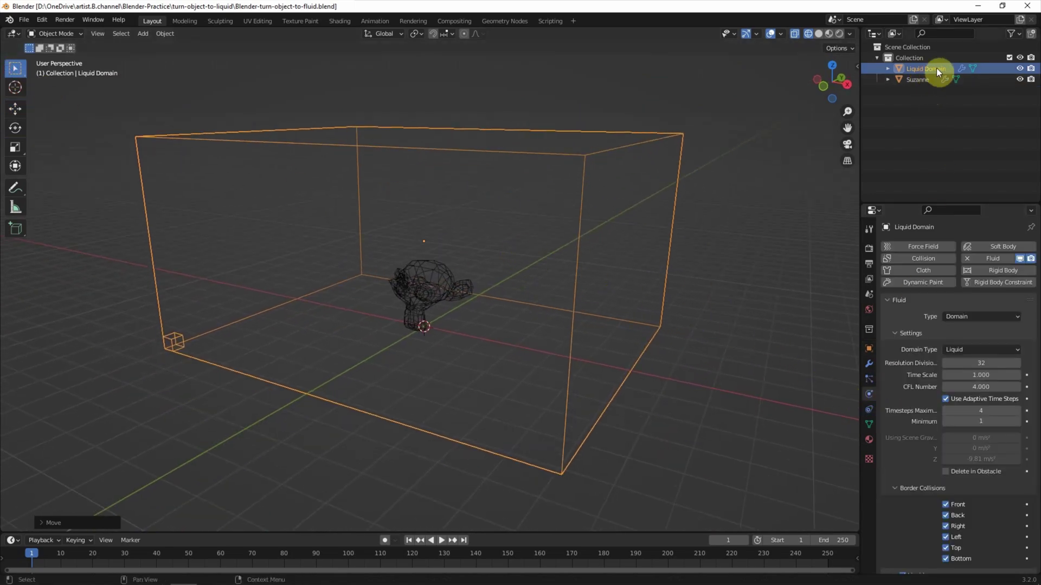
- Confirm the domain's cache type stays Replay over frames 1–250
scroll(889, 428, "down", 5)
scroll(890, 437, "down", 5)
scroll(889, 438, "down", 5)
left_click(963, 499)
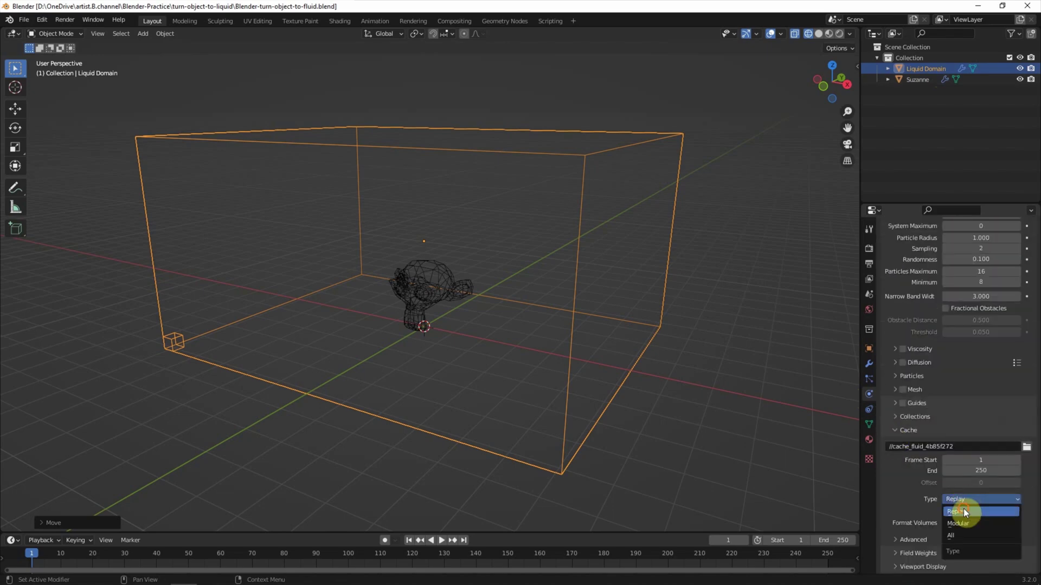
scroll(500, 398, "up", 3)
- Test-play the liquid simulation, stop it, and rewind to frame 1
mouse_move(499, 399)
middle_mouse_down()
mouse_move(524, 342)
mouse_move(480, 424)
middle_mouse_up()
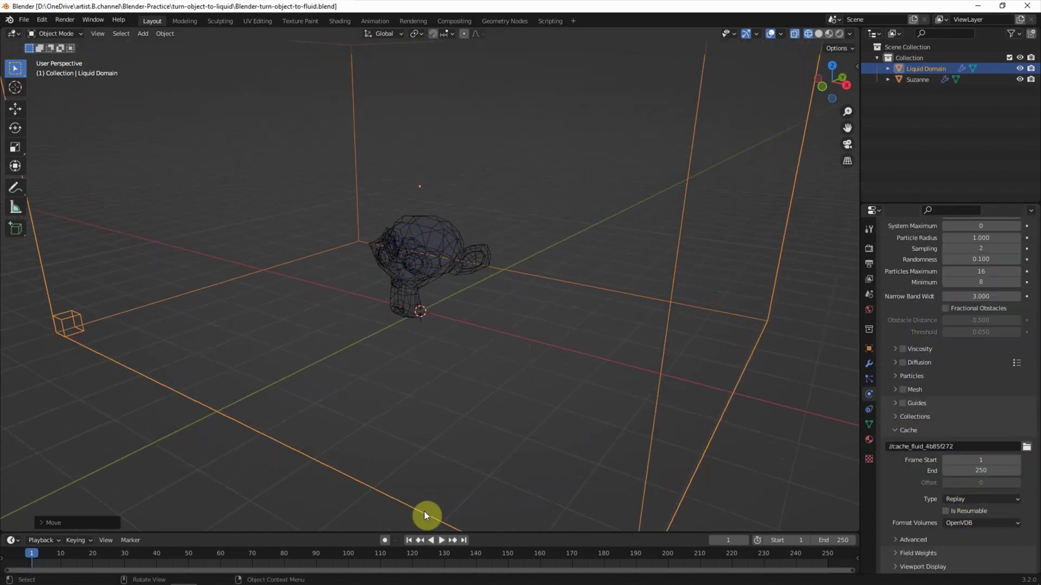
left_click(441, 540)
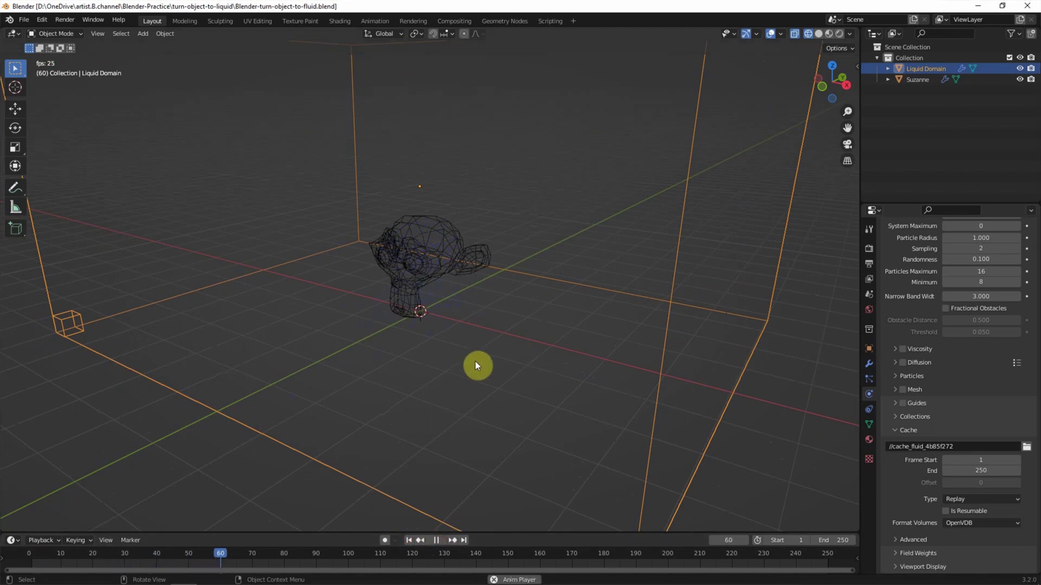
left_click(435, 540)
left_click(407, 541)
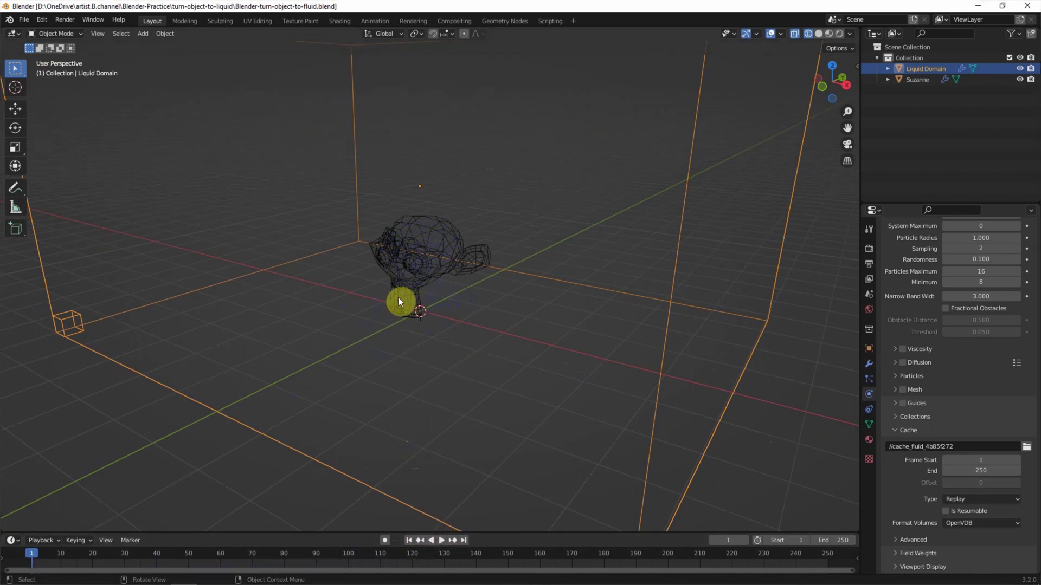
scroll(879, 440, "up", 5)
scroll(879, 440, "up", 10)
scroll(879, 440, "up", 3)
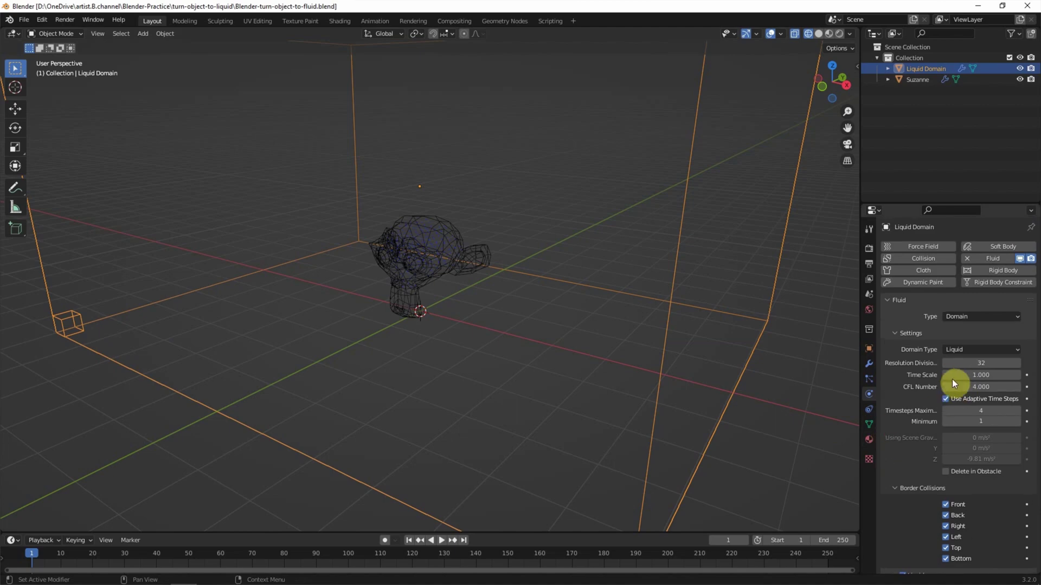
- Set the liquid Time Scale to 0.2 and preview the slowed simulation from frame 1
left_click(995, 374)
type("0.200")
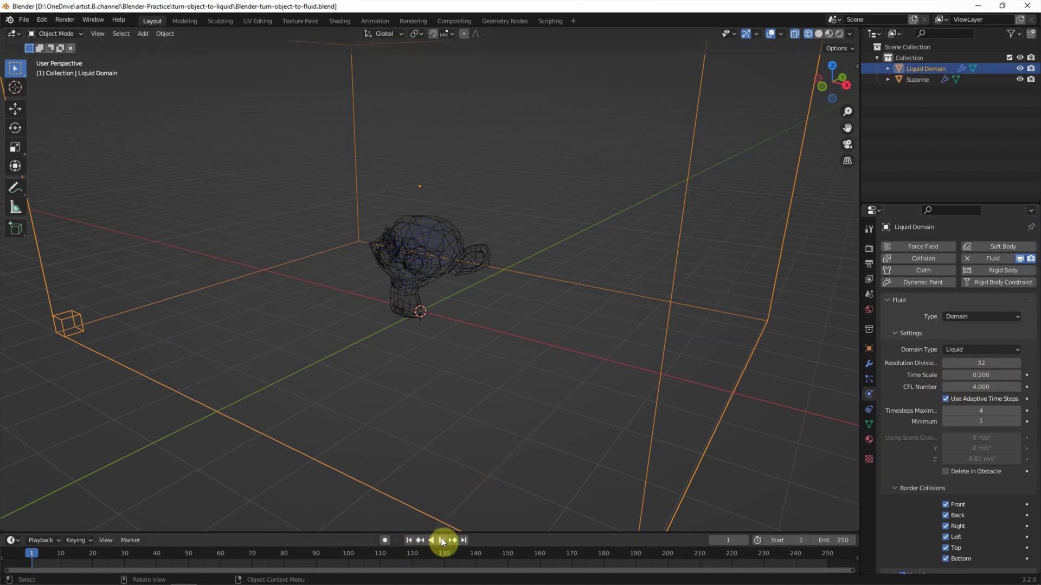
scroll(883, 505, "down", 8)
scroll(883, 506, "down", 6)
left_click(957, 498)
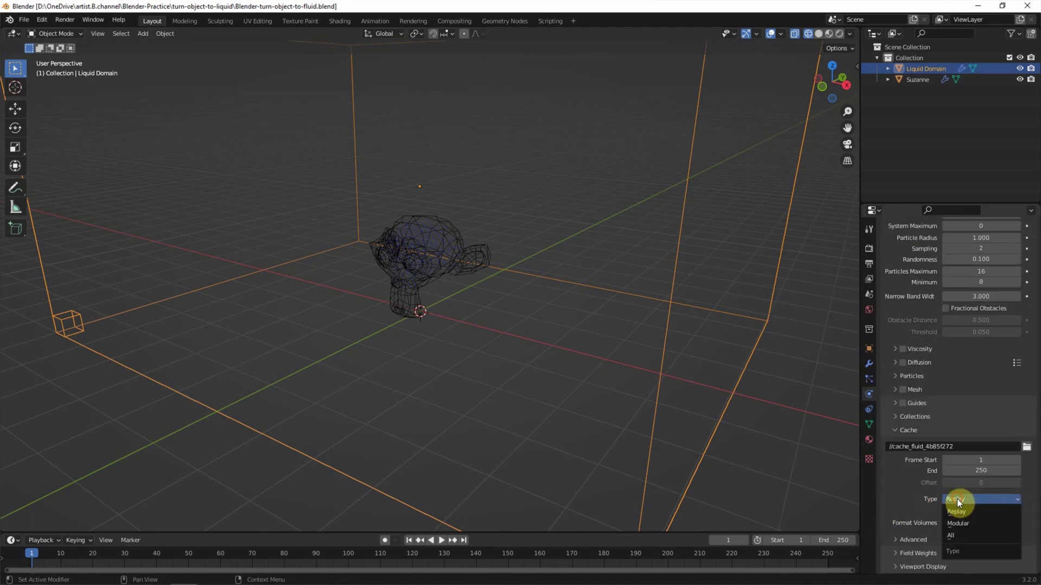
left_click(442, 540)
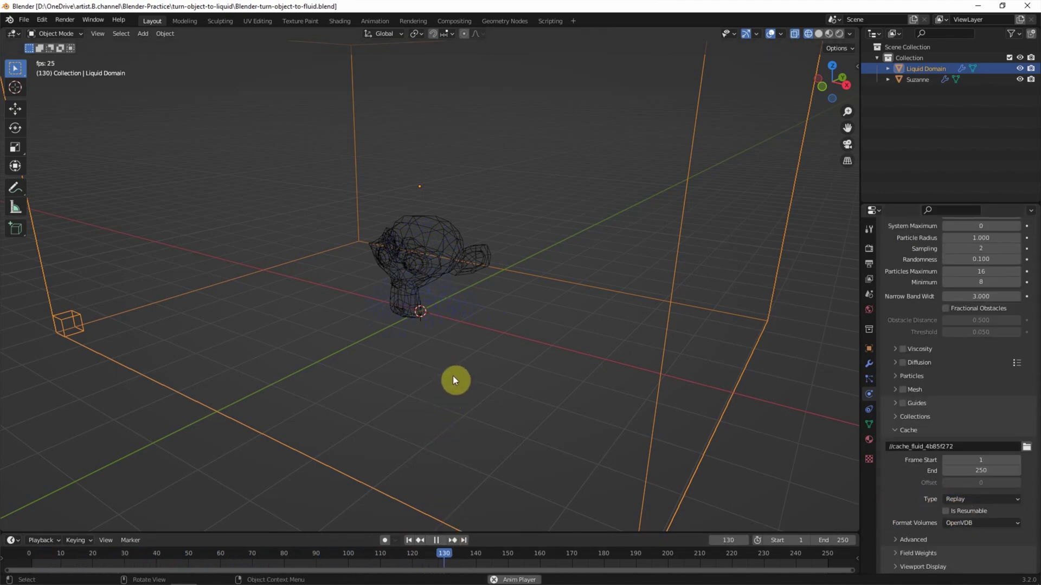
left_click(435, 540)
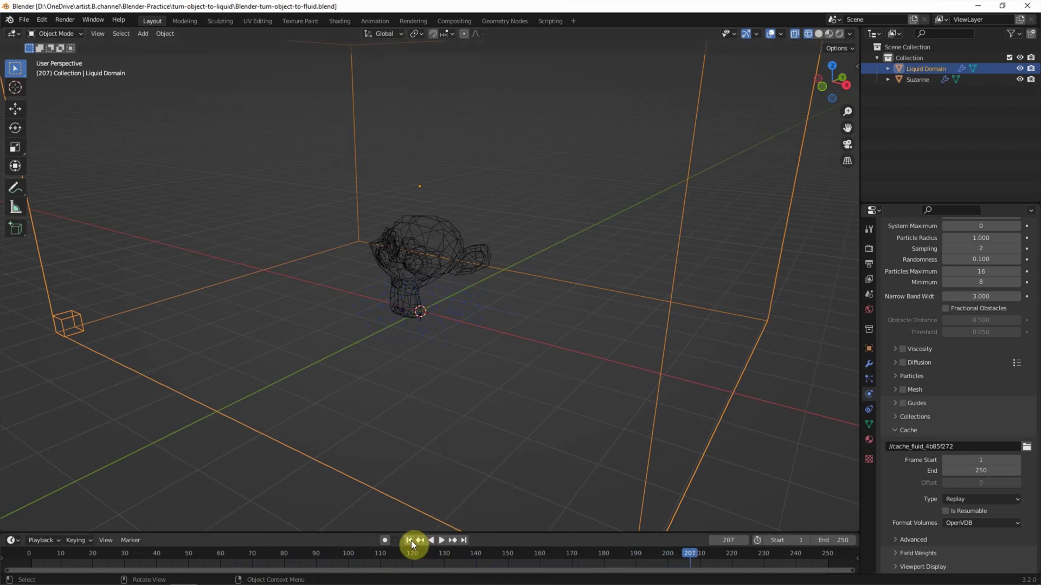
- Raise the domain's Resolution Divisions from 32 to 64, then edit the value again
scroll(887, 478, "up", 5)
scroll(887, 478, "up", 5)
scroll(889, 472, "up", 5)
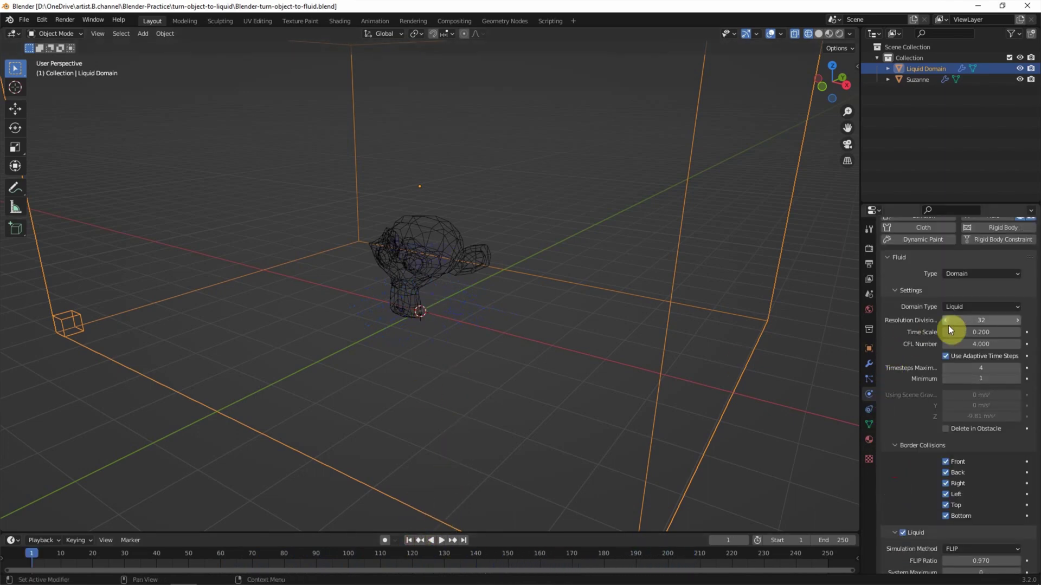
left_click(988, 320)
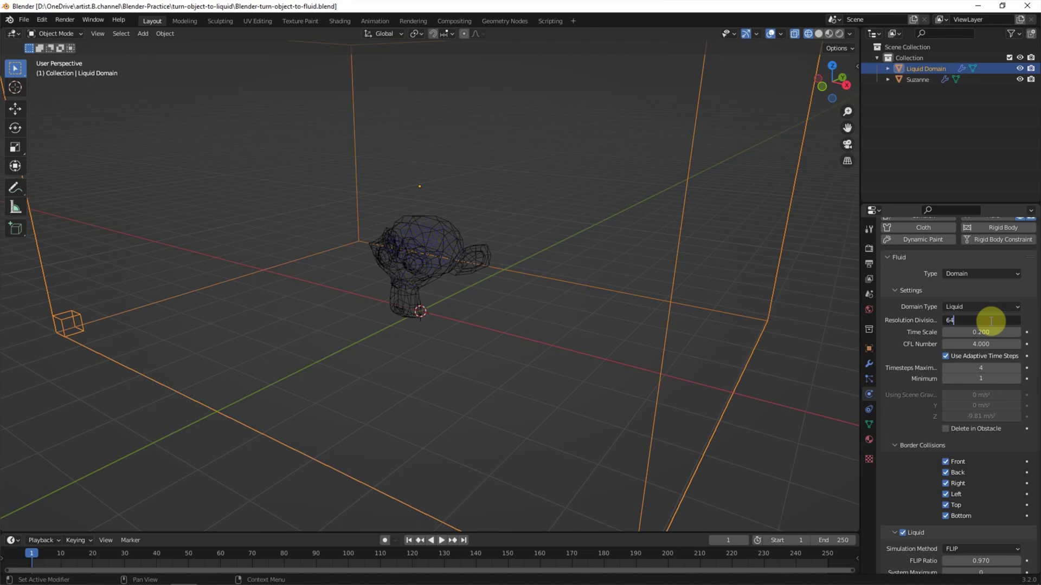
key("Return")
left_click(982, 320)
type("256")
- Commit 256 resolution divisions and switch the cache type from Replay to Modular
key("Return")
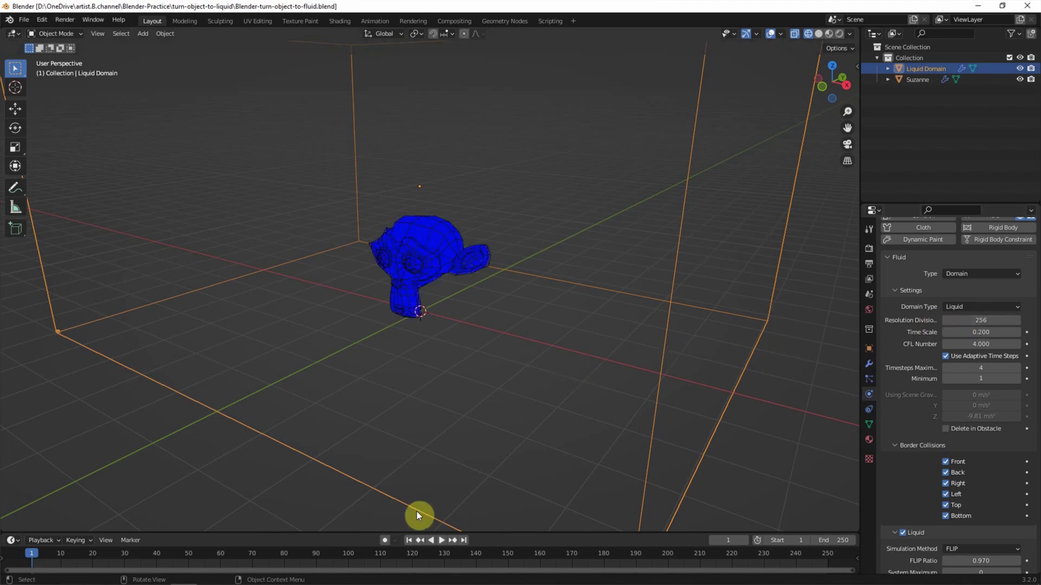
scroll(904, 419, "down", 3)
scroll(904, 419, "down", 8)
scroll(904, 418, "down", 5)
left_click(955, 498)
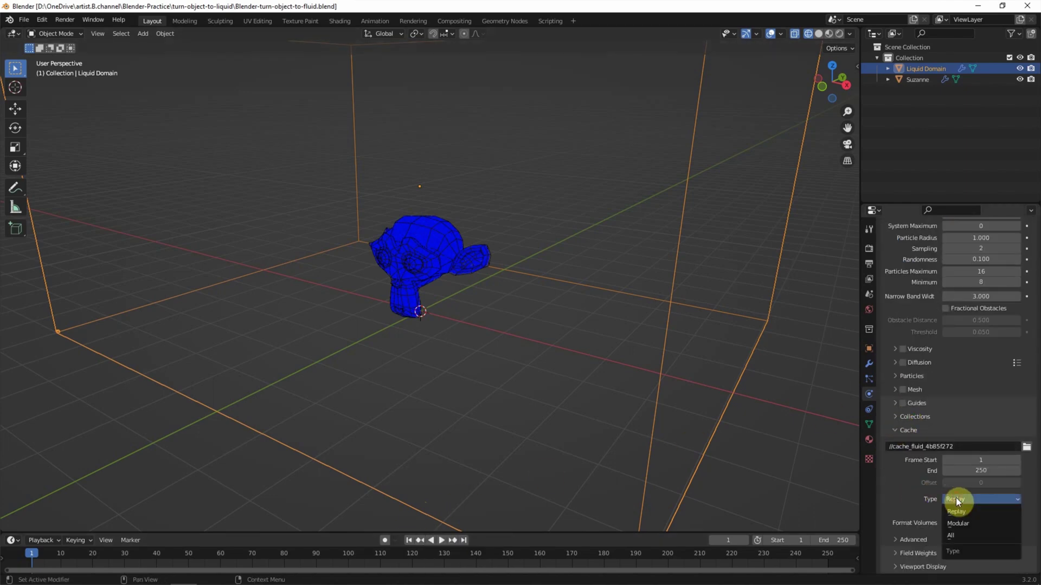
left_click(962, 522)
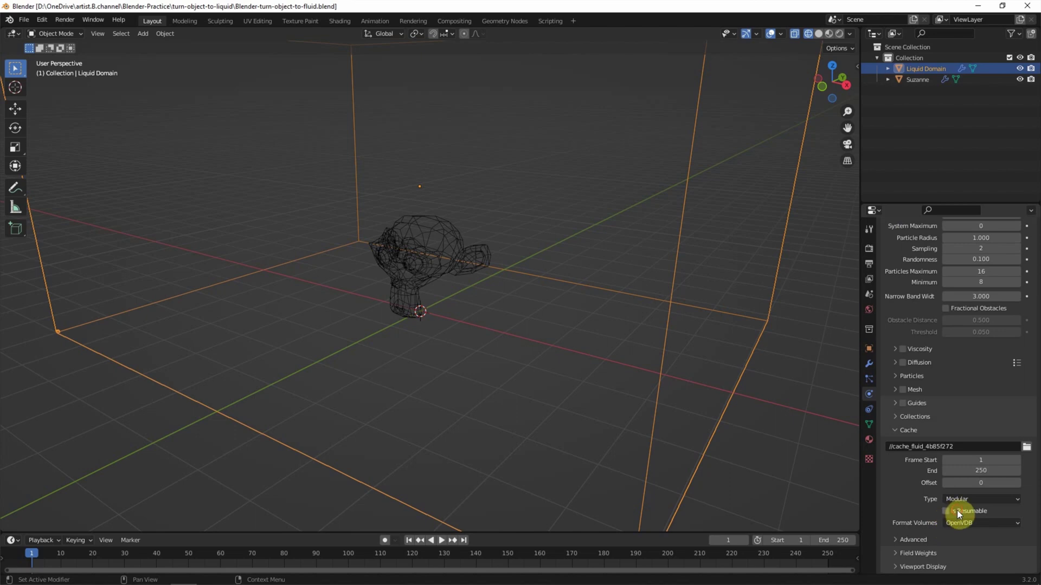
- Bake the liquid simulation data at 256 divisions
scroll(899, 510, "up", 5)
scroll(894, 499, "up", 12)
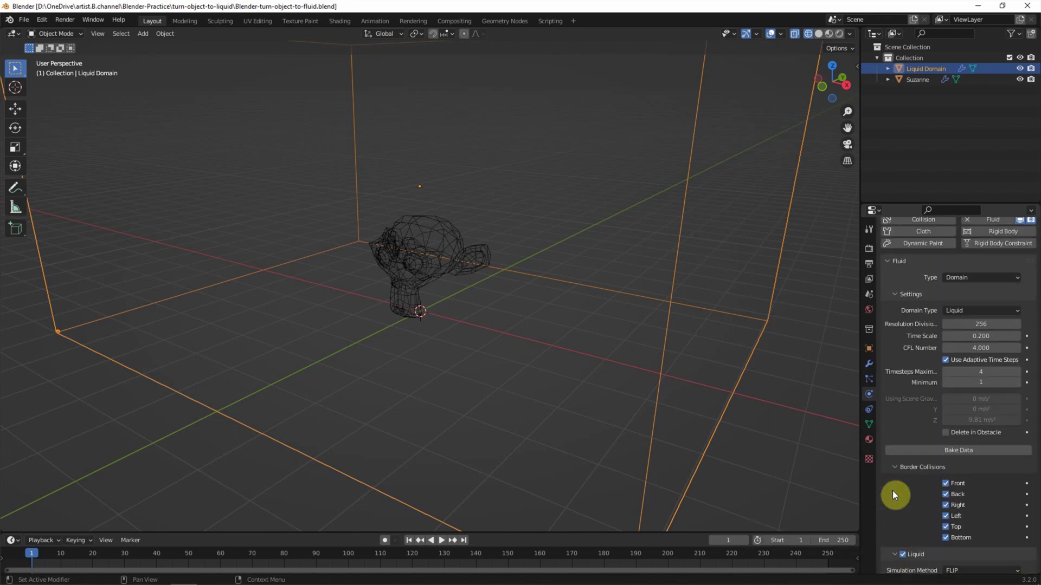
left_click(893, 447)
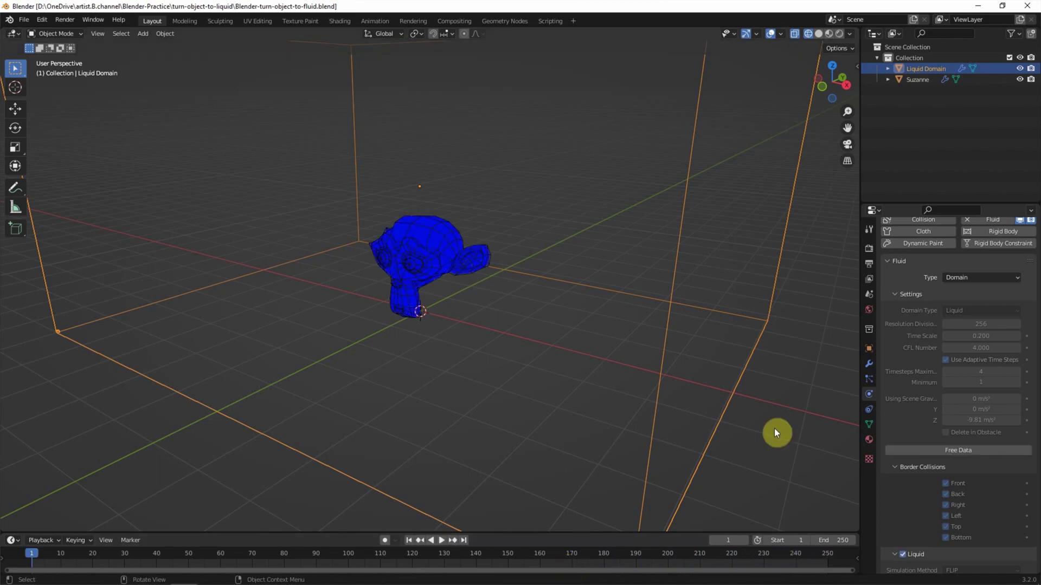
- Play the baked splash, hide the original Suzanne in the Outliner, and return to frame 1
left_click(441, 540)
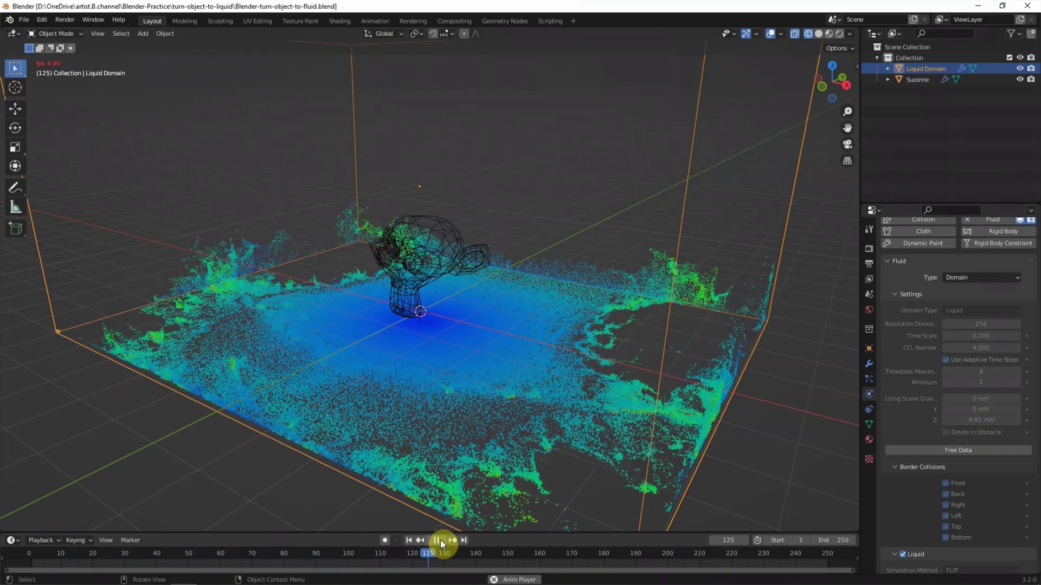
left_click(440, 540)
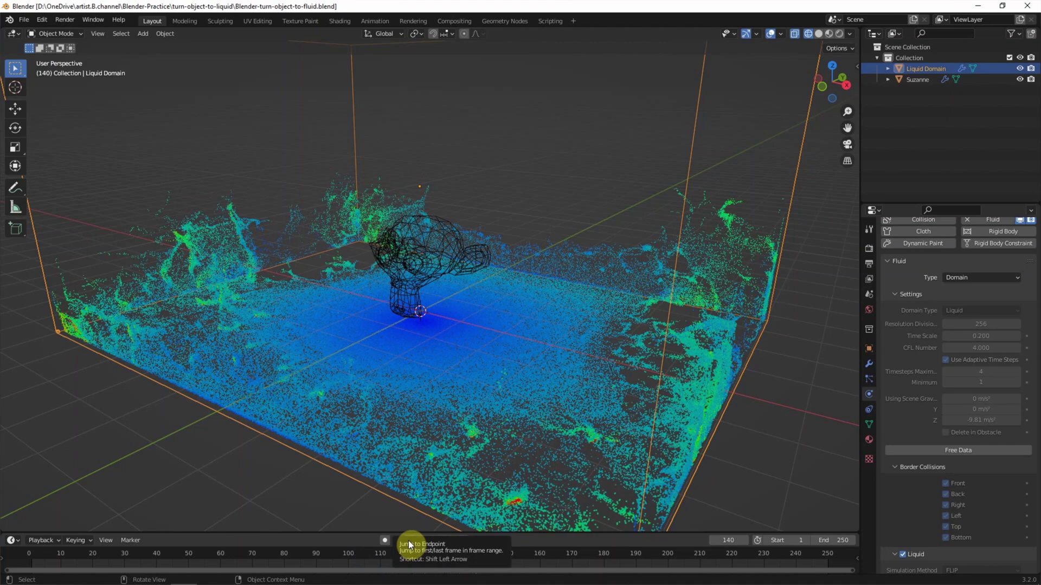
left_click(1020, 80)
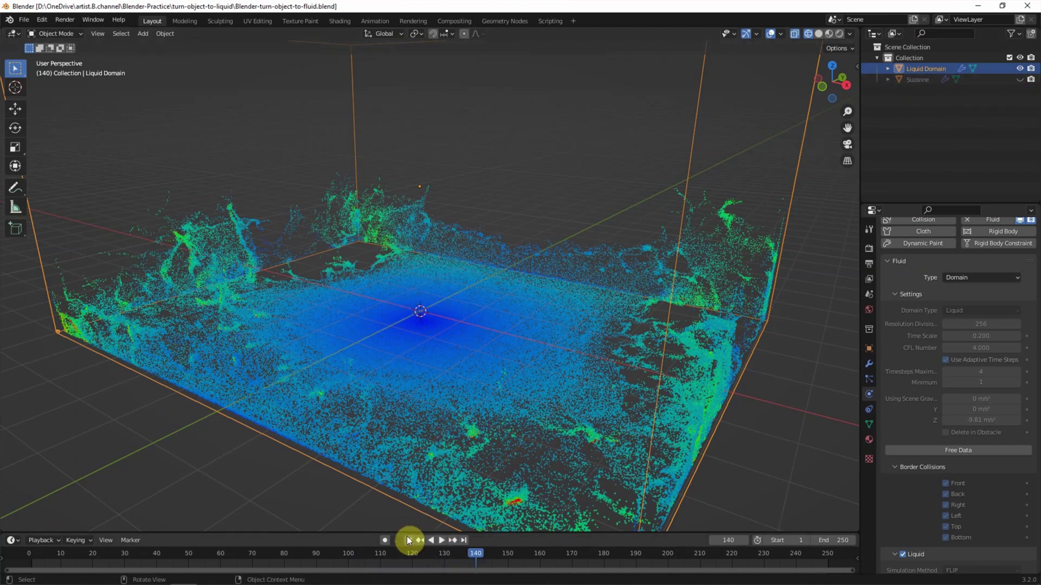
left_click(407, 540)
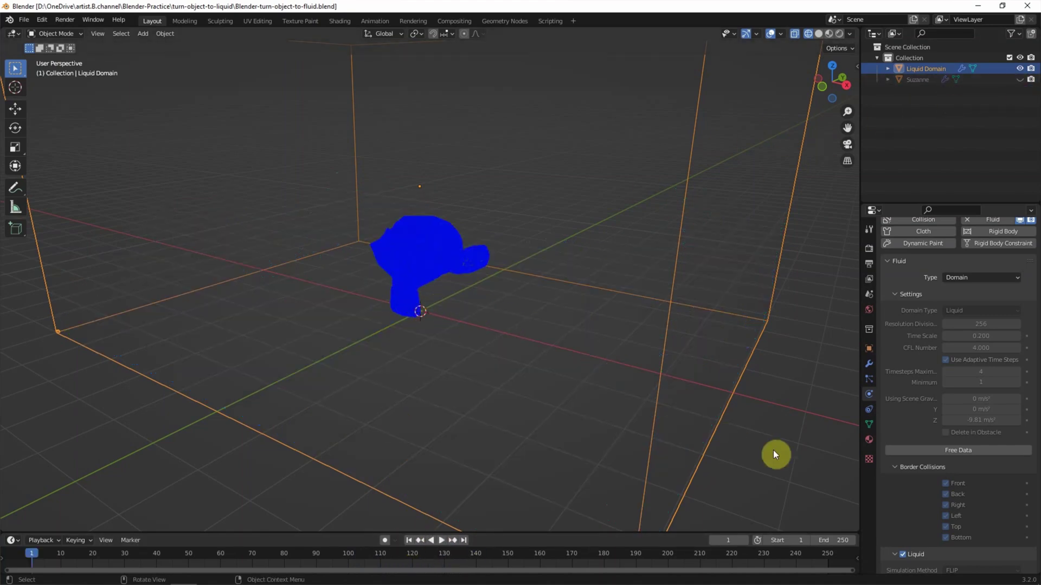
scroll(900, 485, "down", 2)
- Enable liquid mesh generation, bake the surface mesh, and play the splash across the floor
scroll(900, 486, "down", 2)
scroll(900, 486, "down", 2)
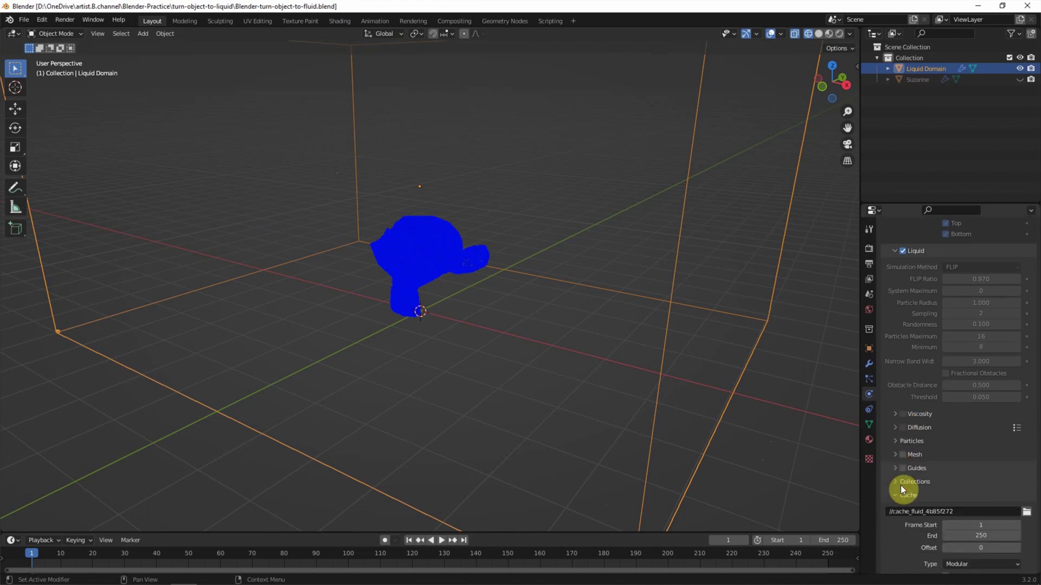
left_click(896, 455)
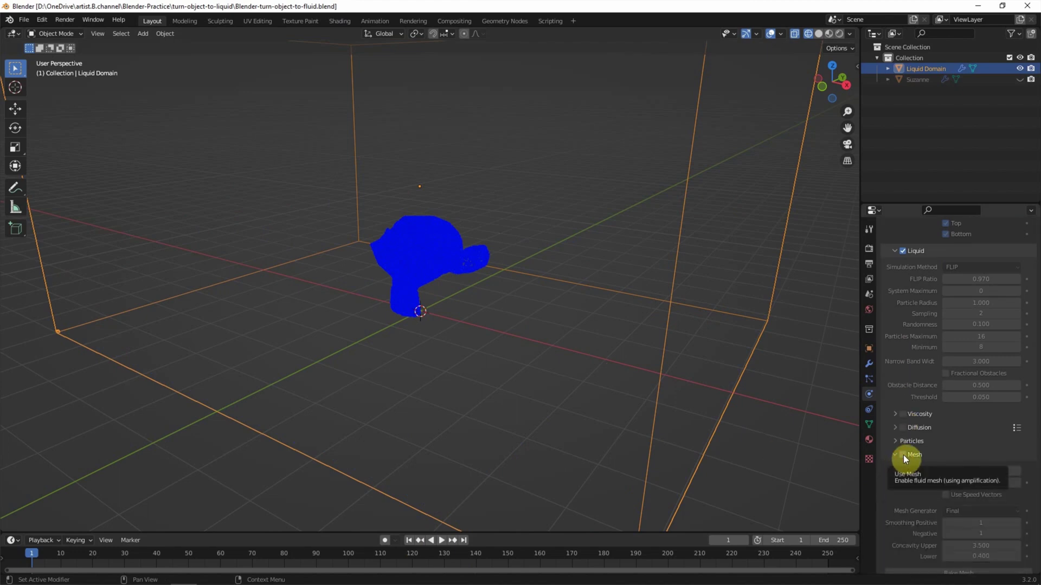
left_click(903, 454)
scroll(922, 454, "down", 1)
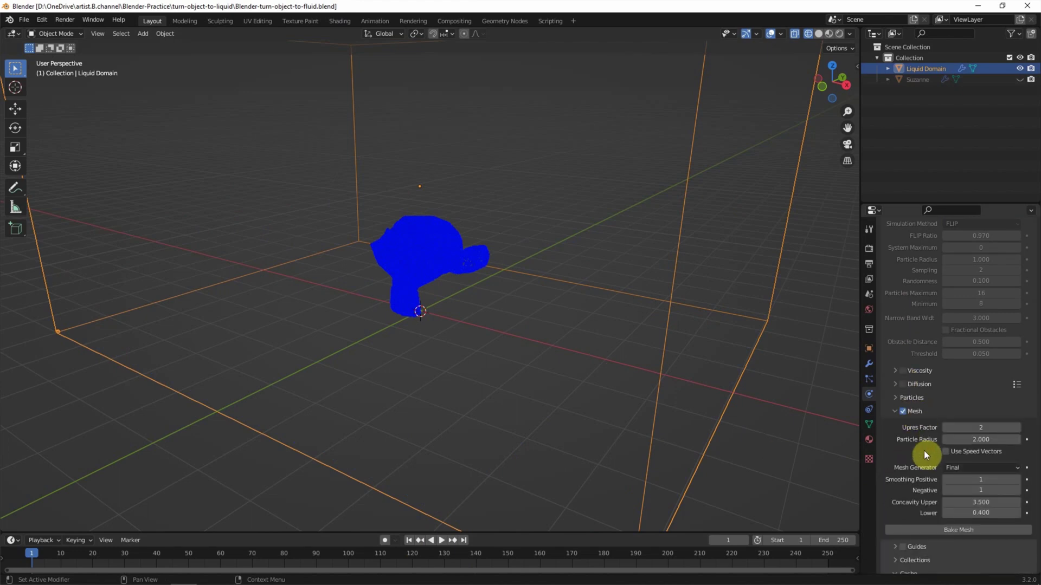
left_click(935, 528)
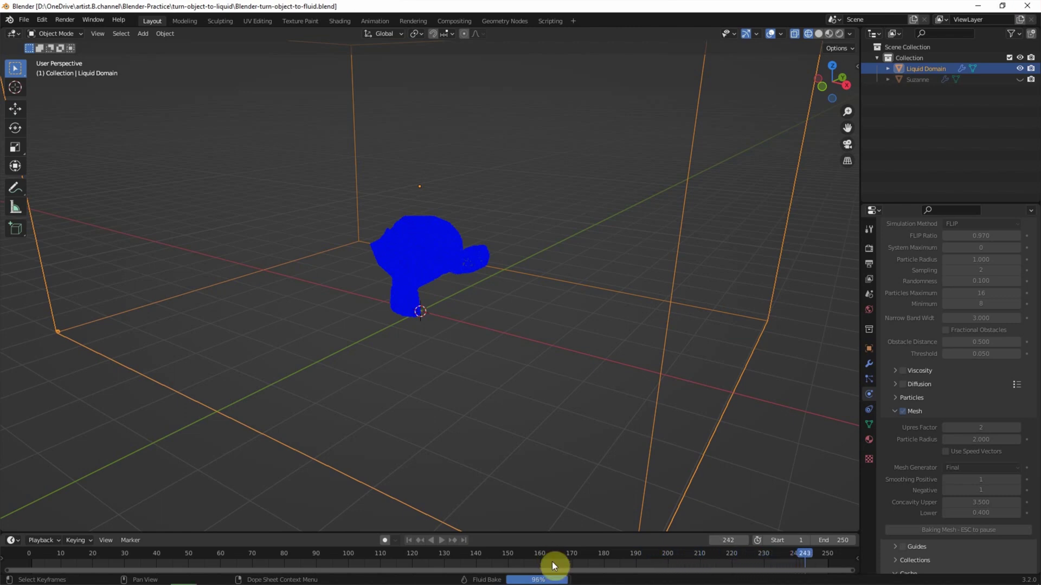
left_click(441, 541)
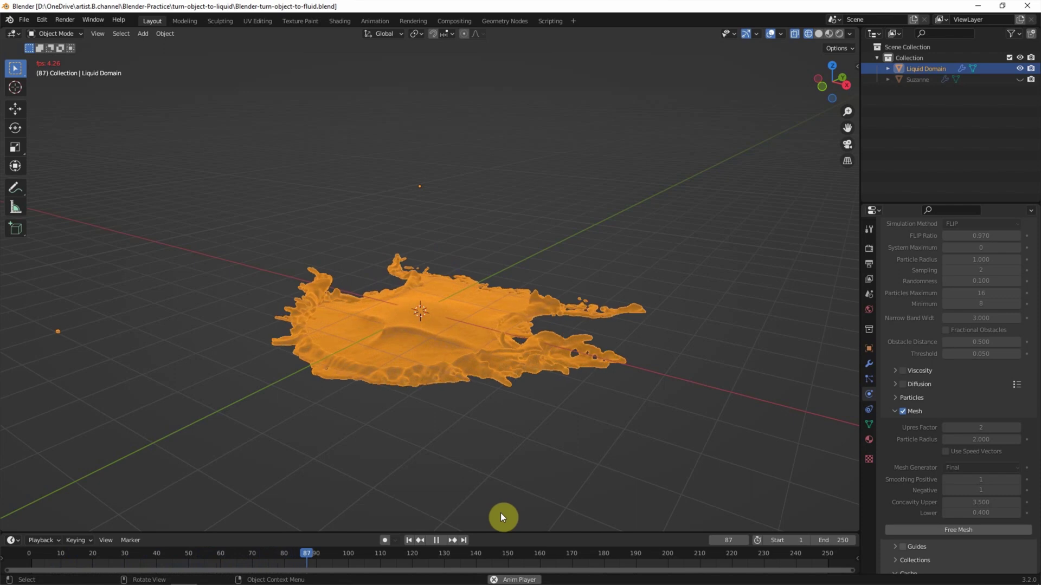
- Stop at frame 99, rewind to frame 1, and view the Suzanne-shaped liquid in Solid shading
left_click(437, 540)
mouse_move(437, 539)
middle_mouse_down()
mouse_move(478, 469)
mouse_move(522, 460)
middle_mouse_up()
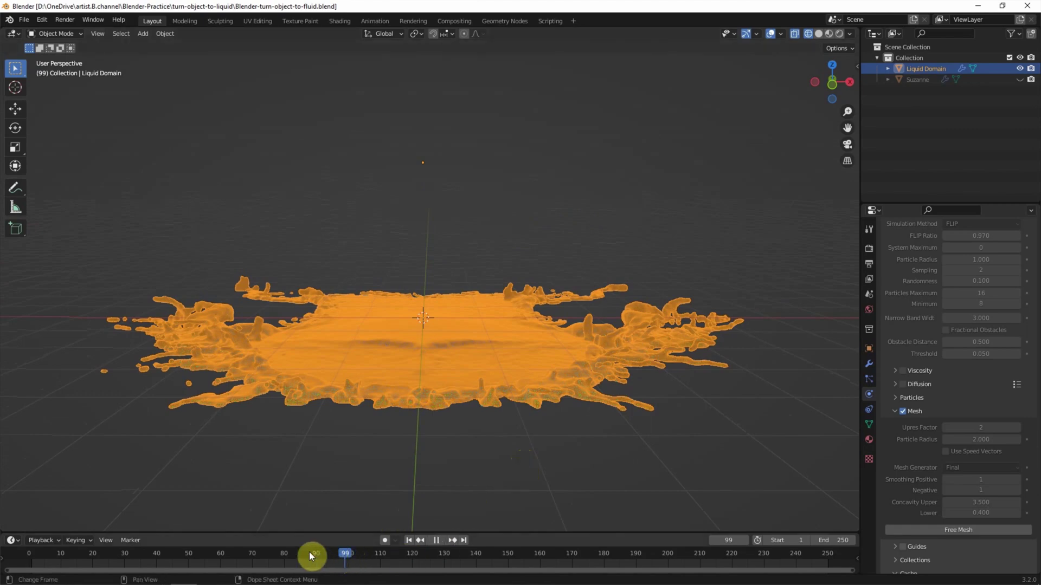
left_click_drag(309, 551, 180, 535)
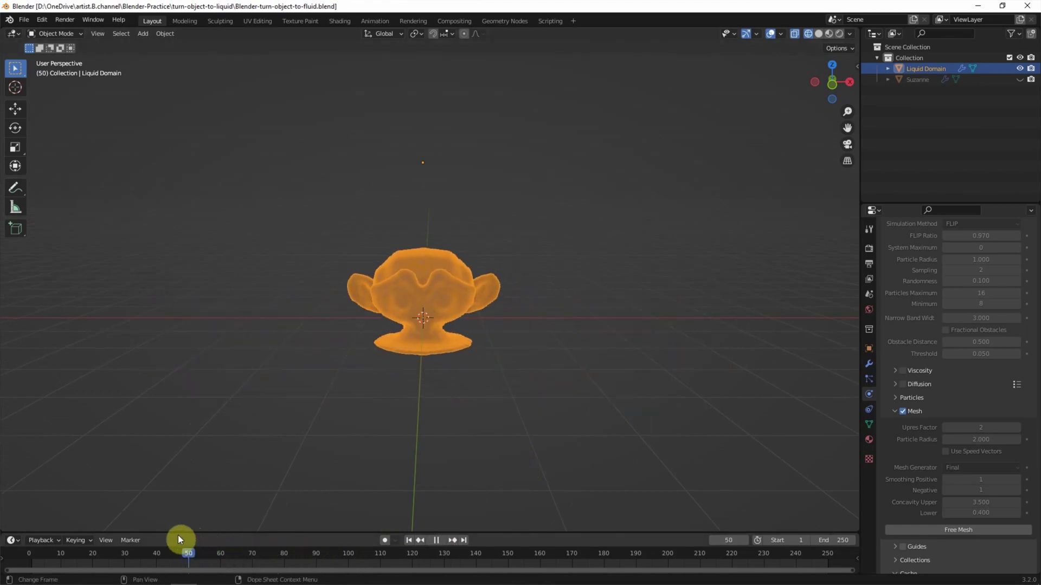
left_click_drag(180, 535, 113, 525)
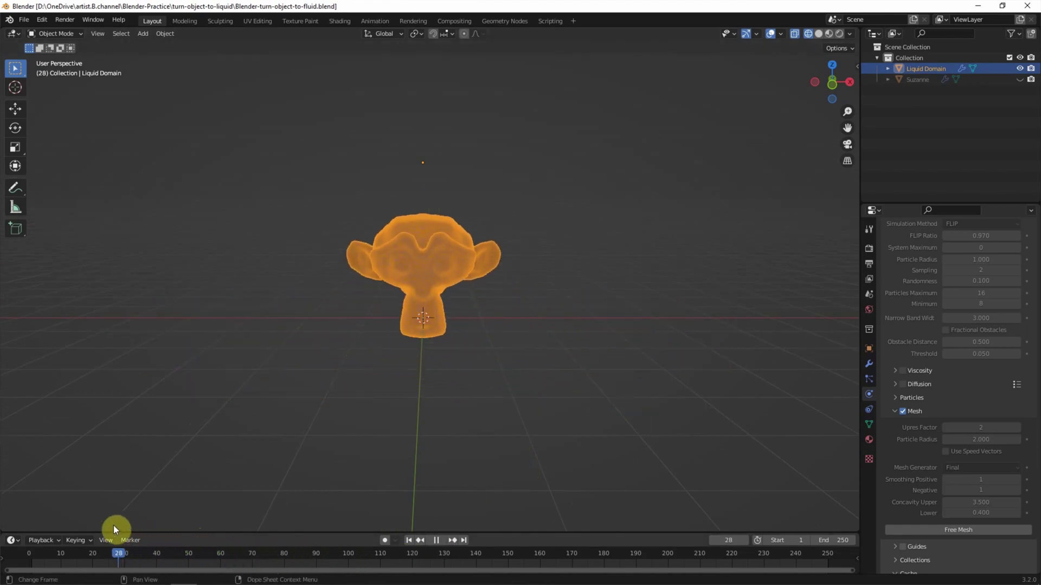
left_click(408, 540)
middle_click_drag(461, 389, 511, 380)
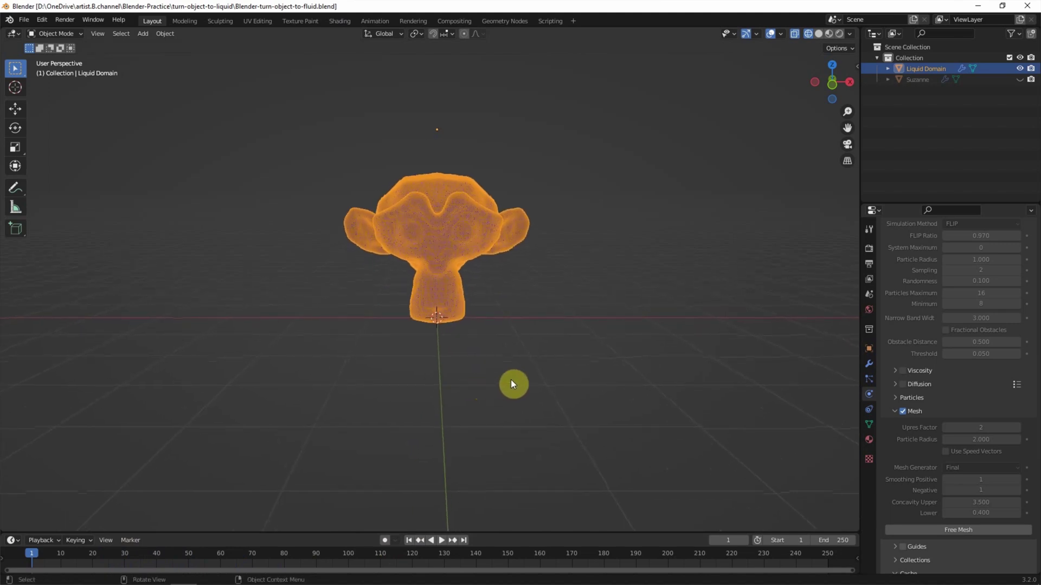
left_click(818, 34)
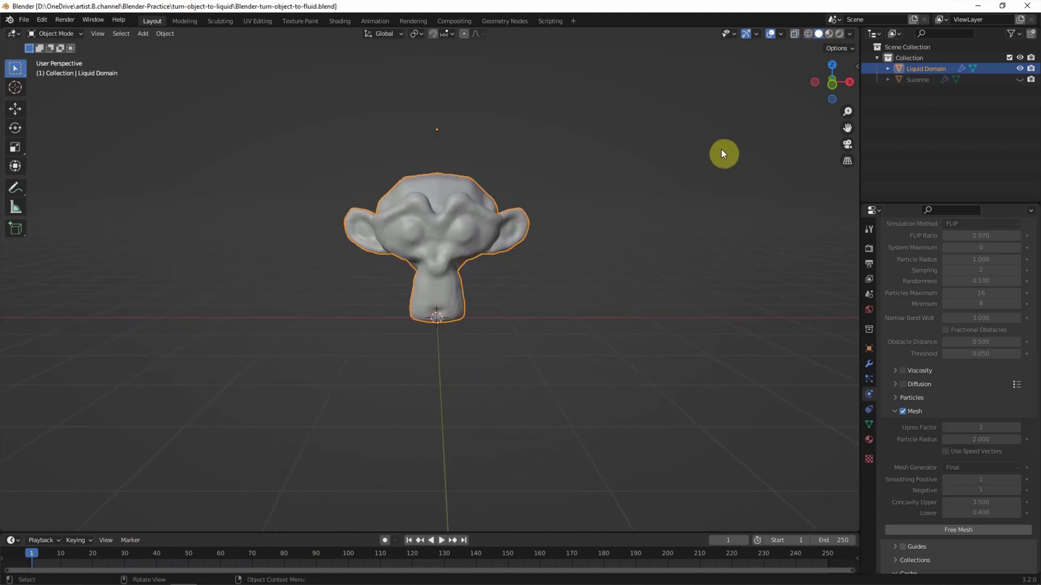
- Switch to Material Preview and inspect the Liquid Domain Material nodes in a Shader Editor
left_click(828, 34)
left_click_drag(491, 533, 517, 375)
left_click(11, 382)
left_click(40, 486)
scroll(514, 515, "up", 4)
middle_click_drag(441, 476, 430, 442)
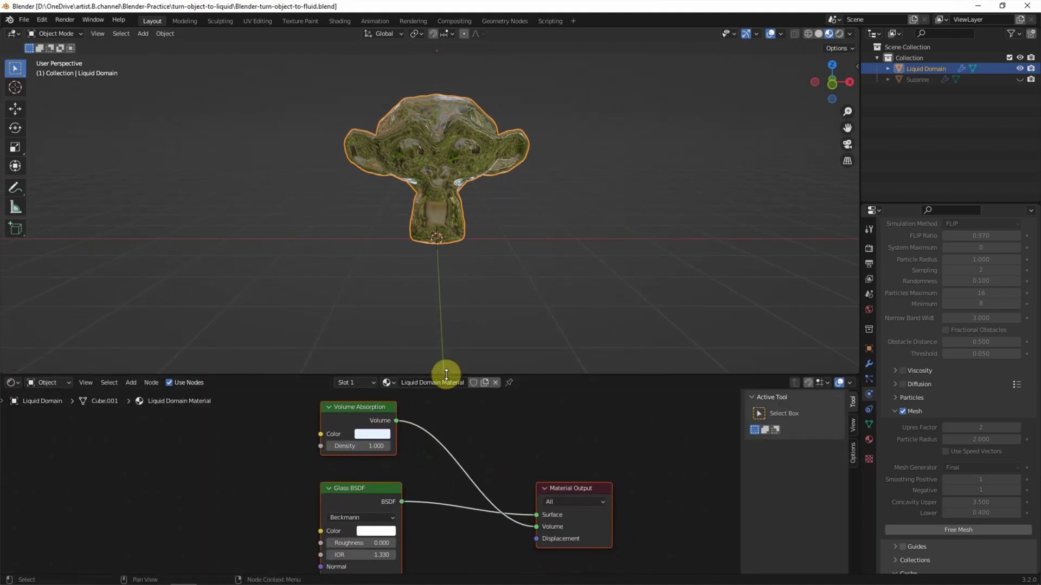
left_click_drag(446, 374, 446, 348)
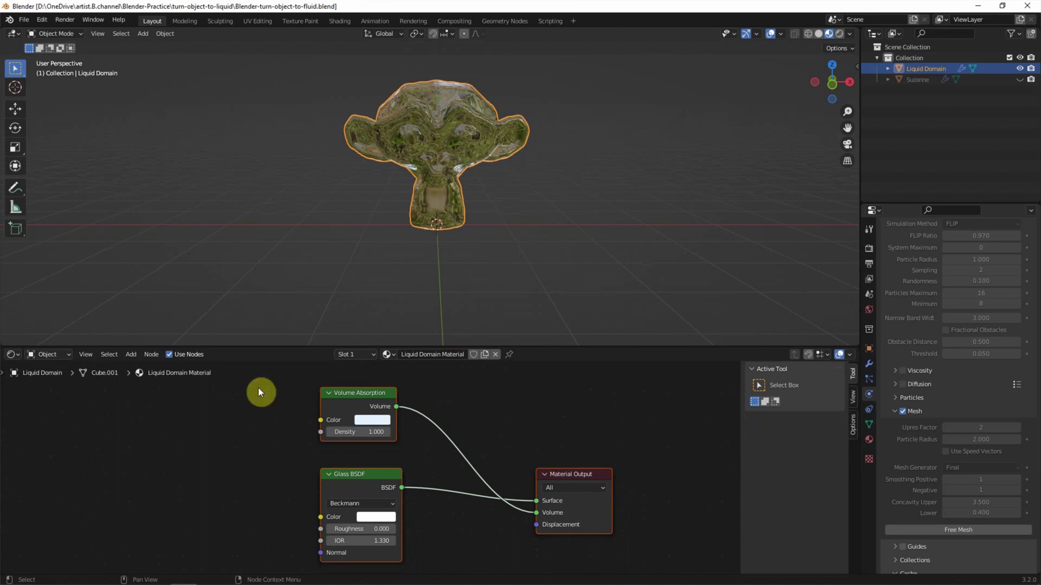
- Return the bottom area to a compact Timeline, enlarging the 3D viewport
left_click(12, 354)
left_click(55, 404)
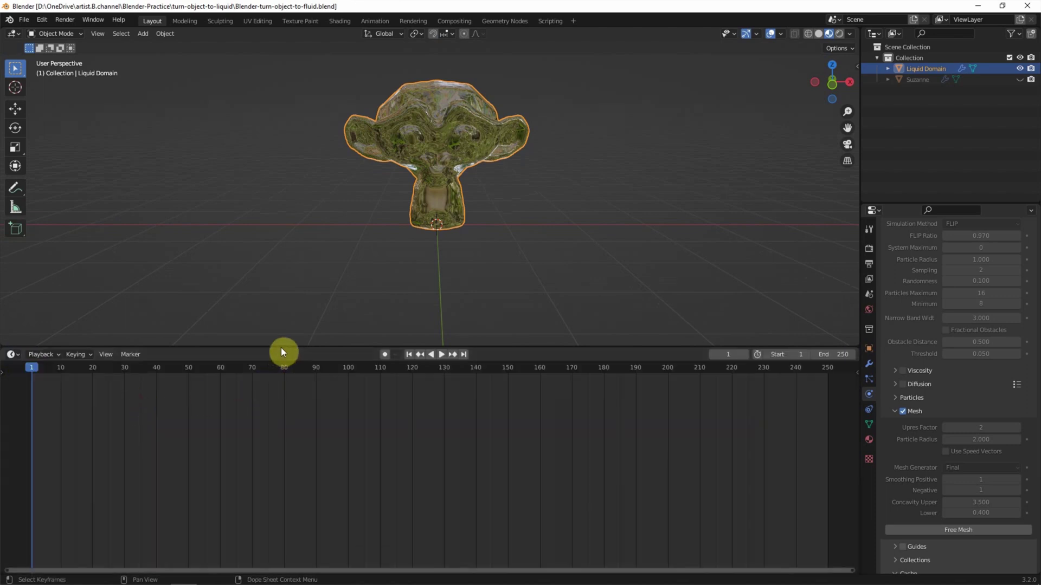
left_click_drag(281, 349, 258, 532)
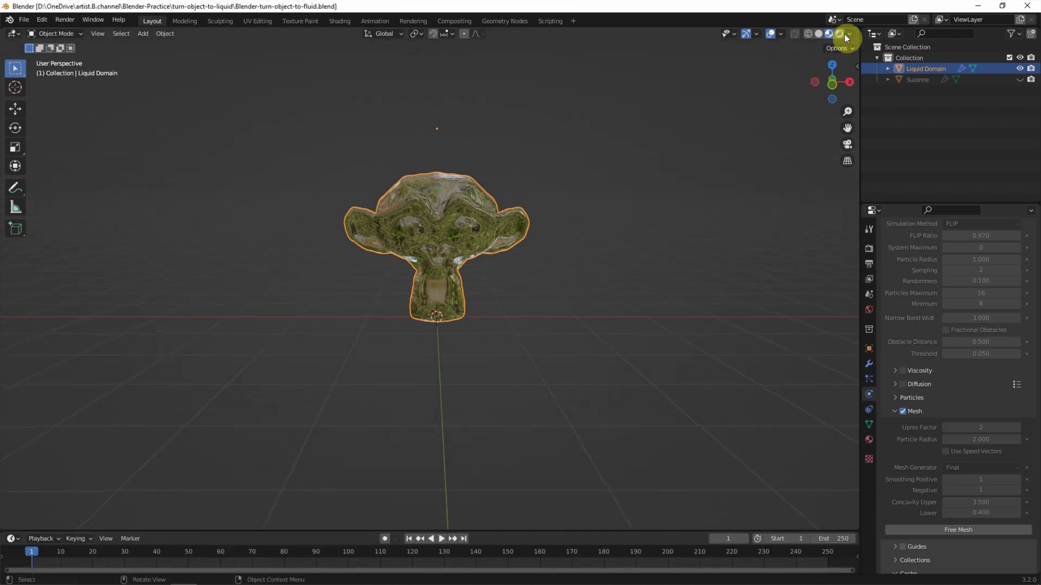
left_click(850, 33)
- Set World Opacity to 0.49, hide overlays, and play the splash, scrubbing back to frame 47
mouse_move(816, 175)
left_mouse_down()
mouse_move(839, 174)
mouse_move(820, 151)
mouse_move(856, 151)
mouse_move(806, 153)
mouse_move(741, 178)
left_mouse_up()
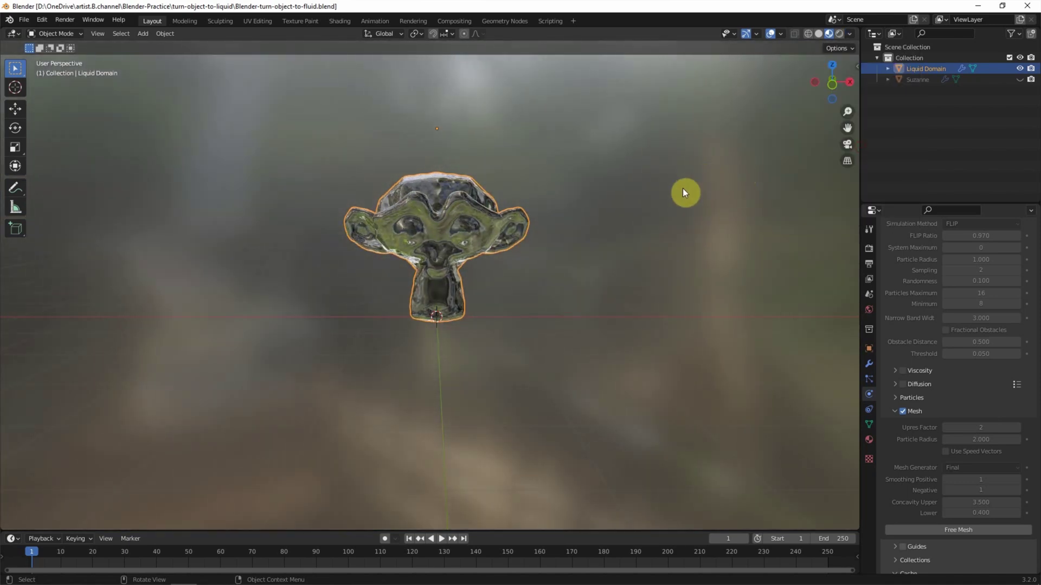
left_click(770, 33)
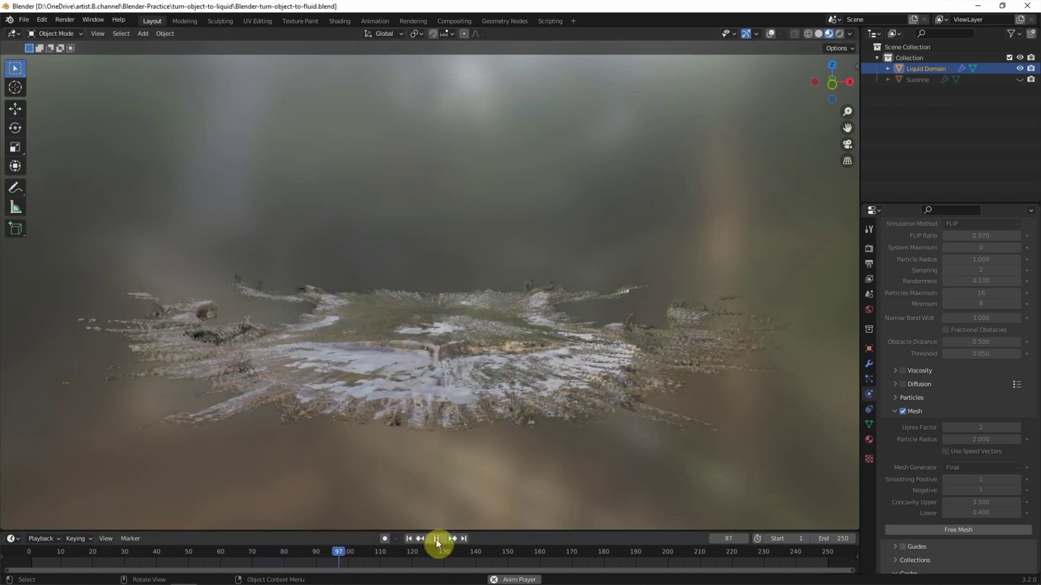
left_click(335, 551)
left_click_drag(315, 552, 179, 553)
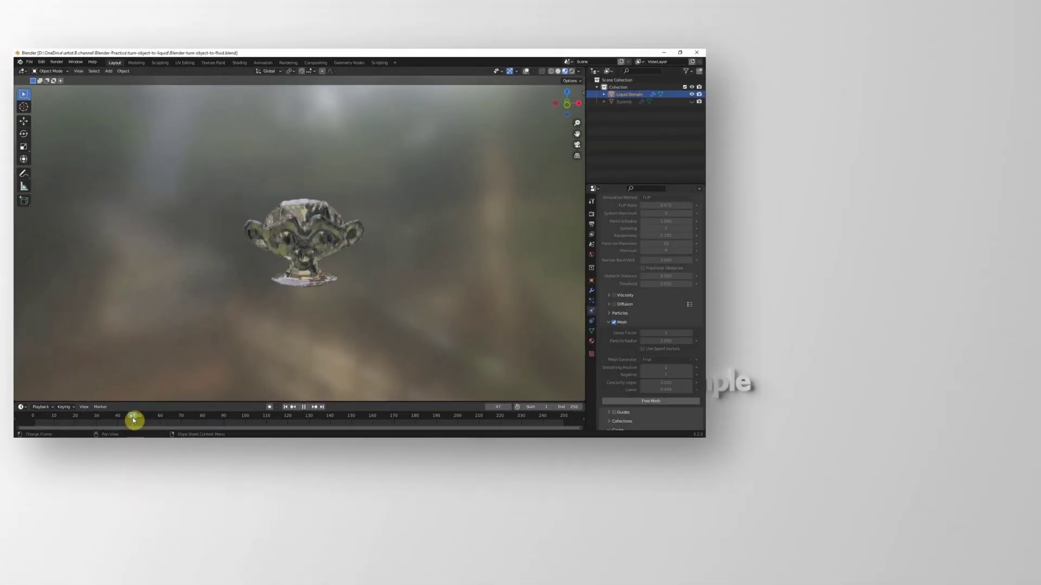